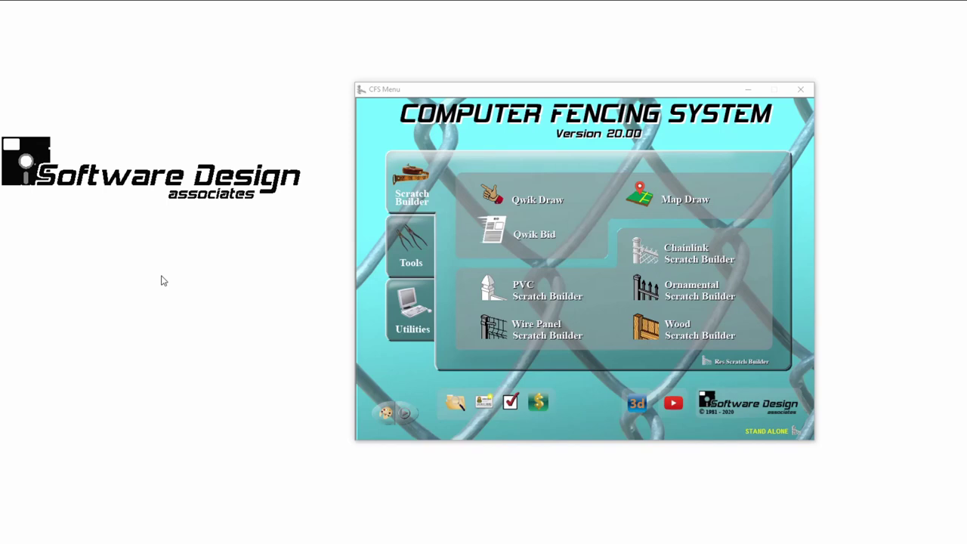
# Start the Chainlink Scratch Builder with the MM GALVANIZED FRAMEWORK setup and open the standard specifications for editing
pyautogui.click(680, 256)
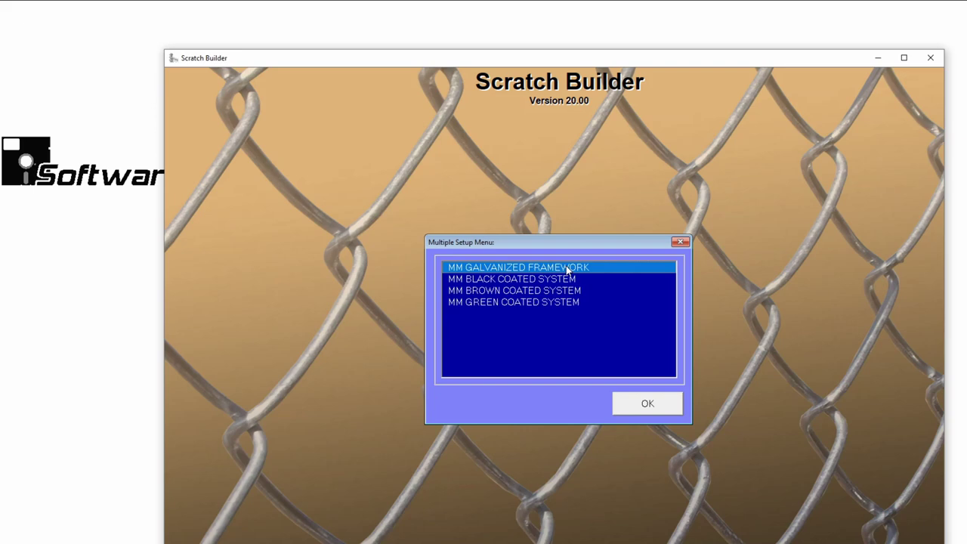
pyautogui.doubleClick(568, 269)
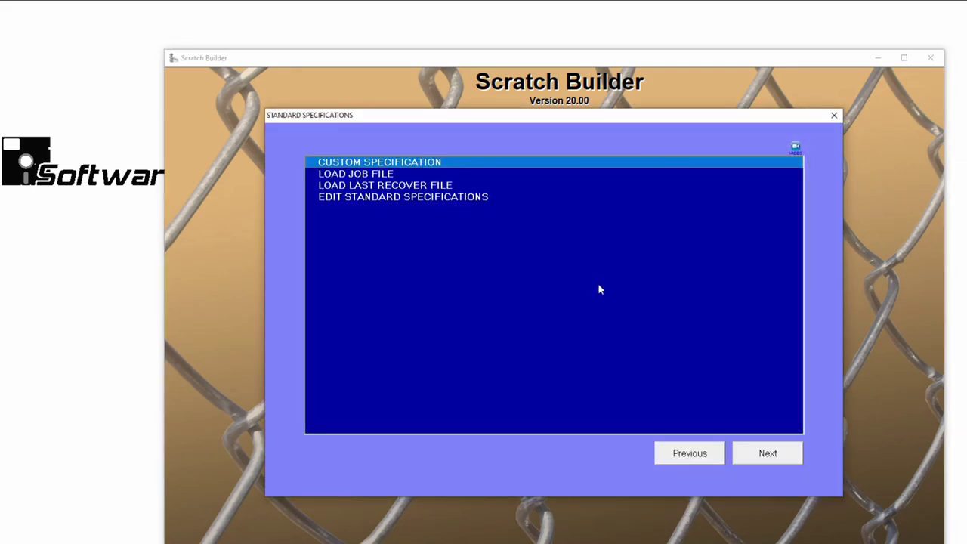
pyautogui.click(450, 198)
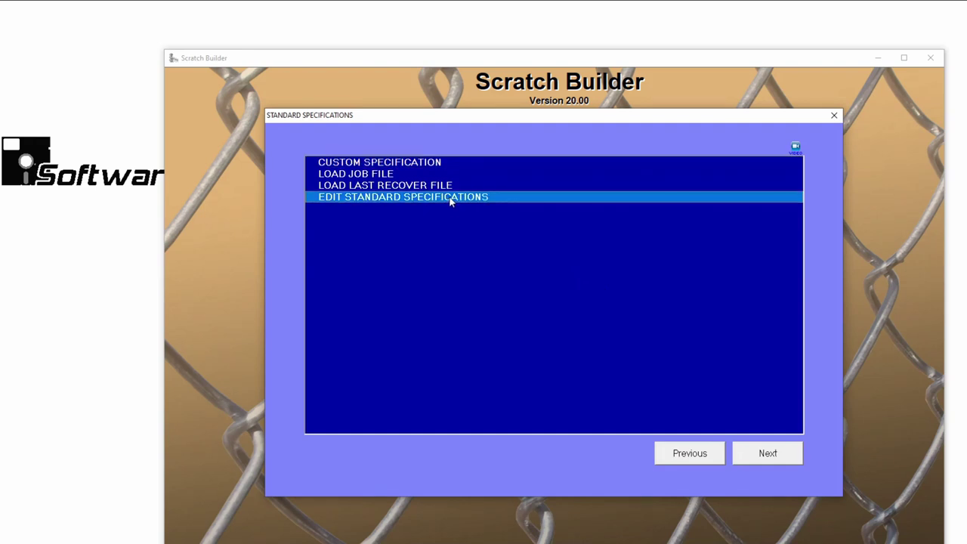
pyautogui.doubleClick(450, 197)
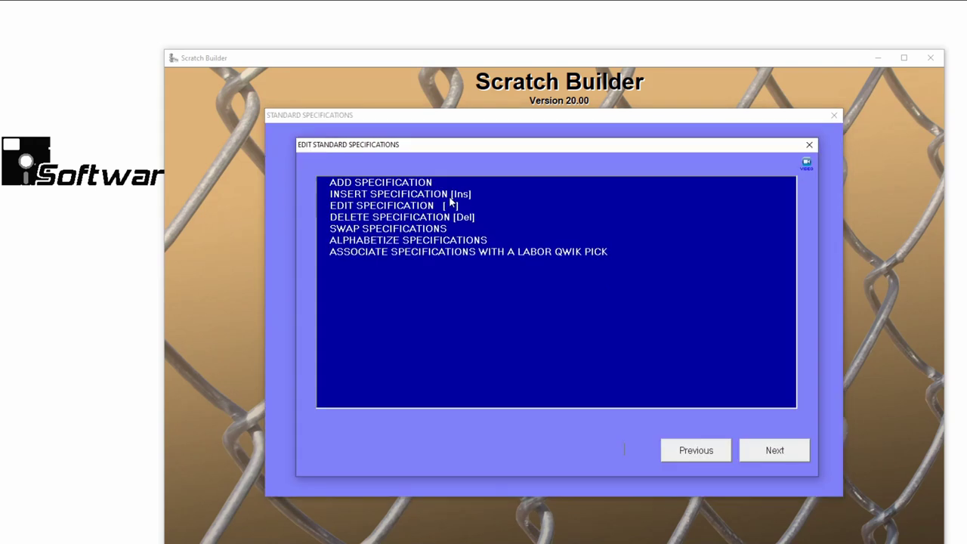
# Add a new standard specification named "6' Commercial Galv."
pyautogui.click(406, 184)
pyautogui.doubleClick(407, 184)
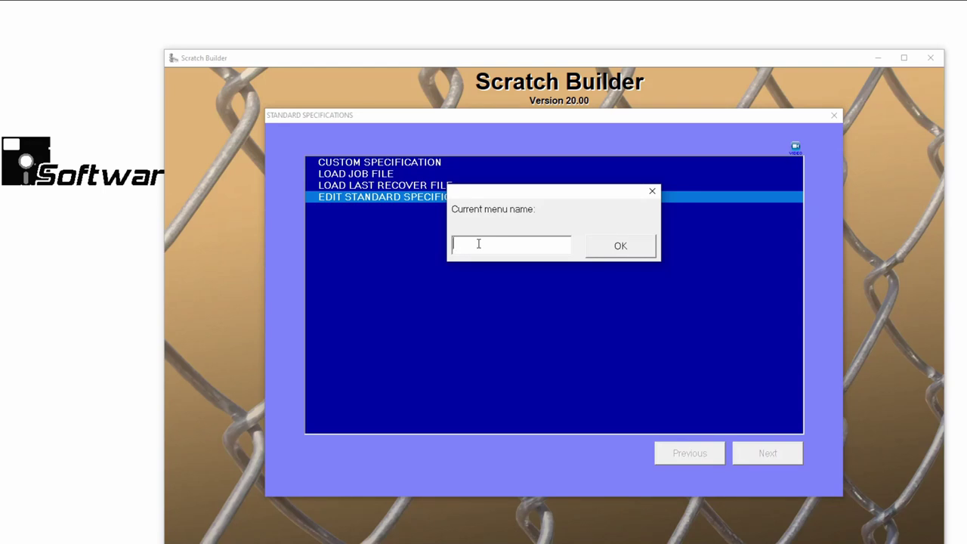
pyautogui.write("6' Commercial Galv.")
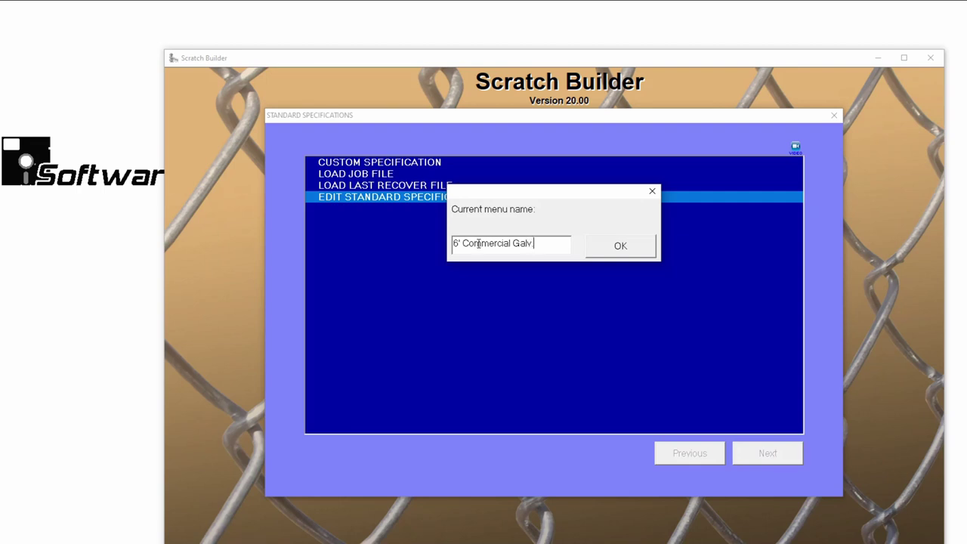
pyautogui.click(603, 250)
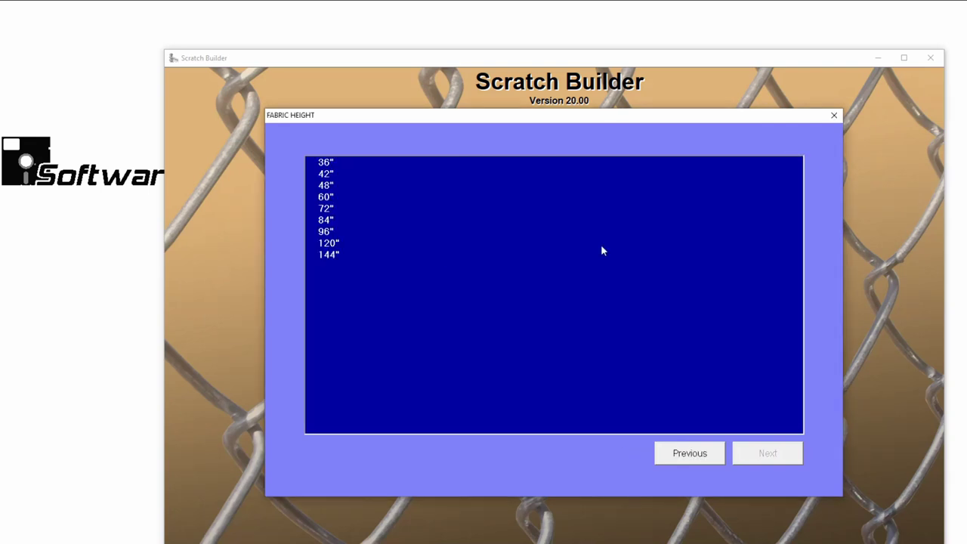
# Specify 72" high, 9 GA., knuckle-twist fabric, using the 72" 9 GA GAW (2" Mesh) KT chain-link type
pyautogui.click(335, 208)
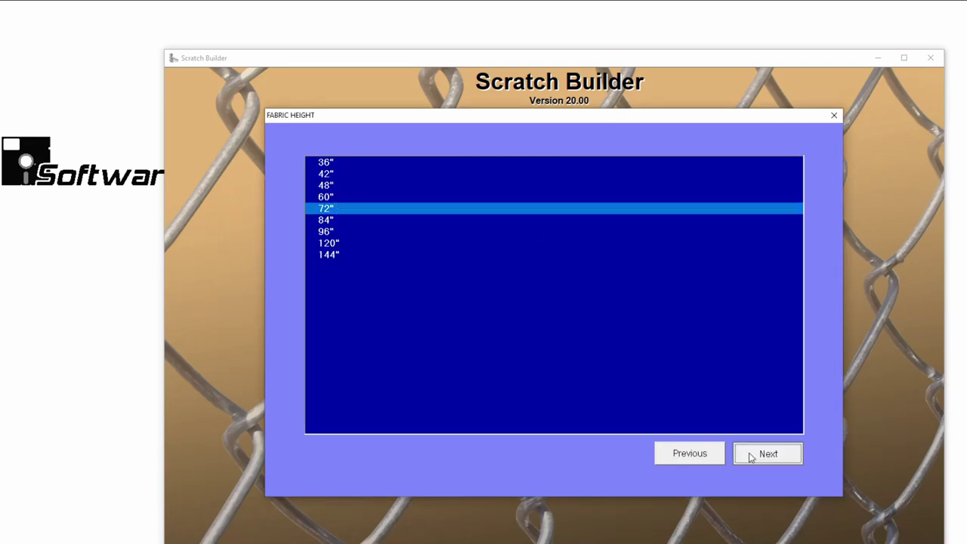
pyautogui.click(748, 456)
pyautogui.doubleClick(340, 163)
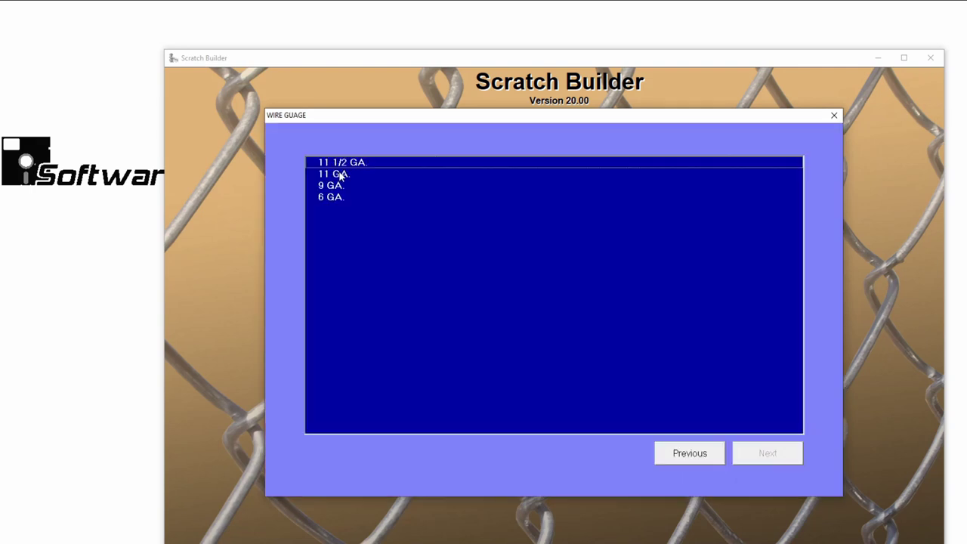
pyautogui.doubleClick(332, 196)
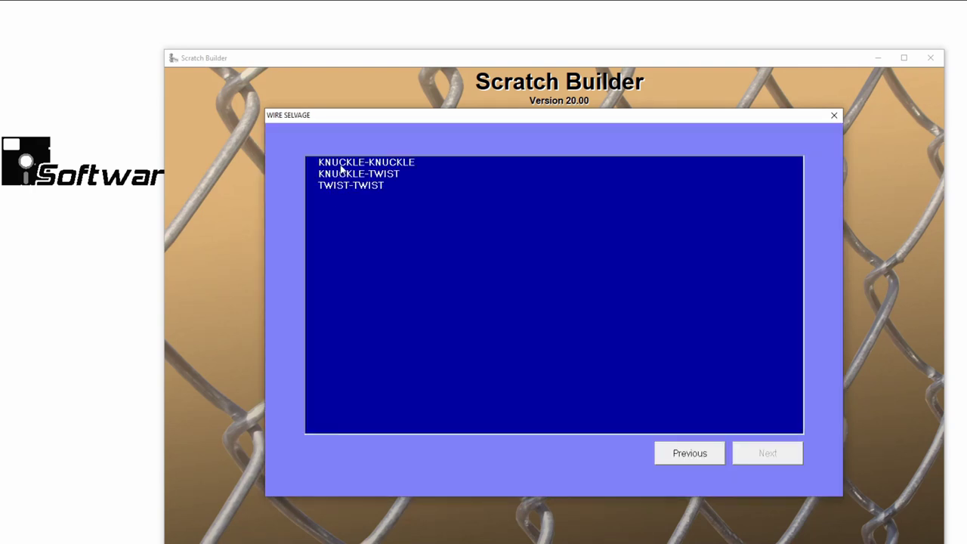
pyautogui.doubleClick(341, 179)
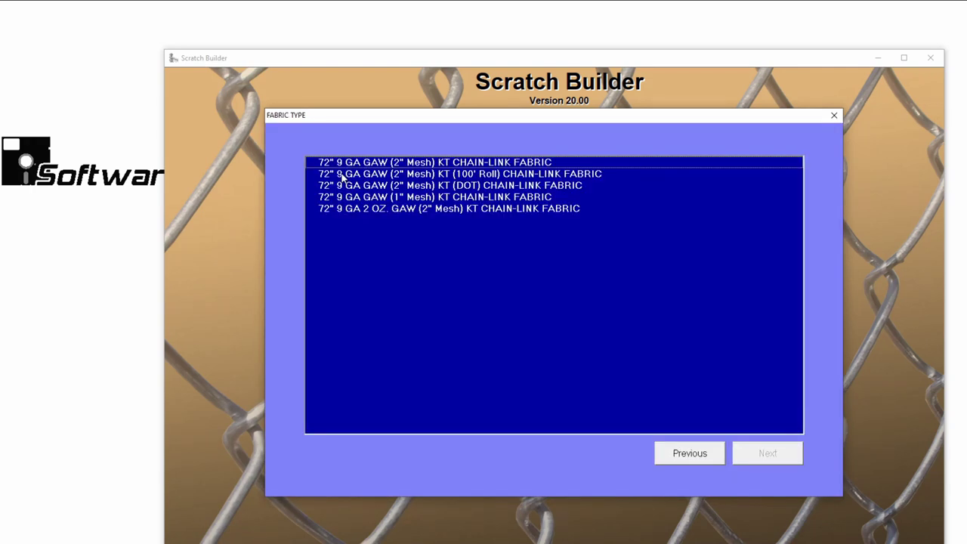
pyautogui.doubleClick(351, 165)
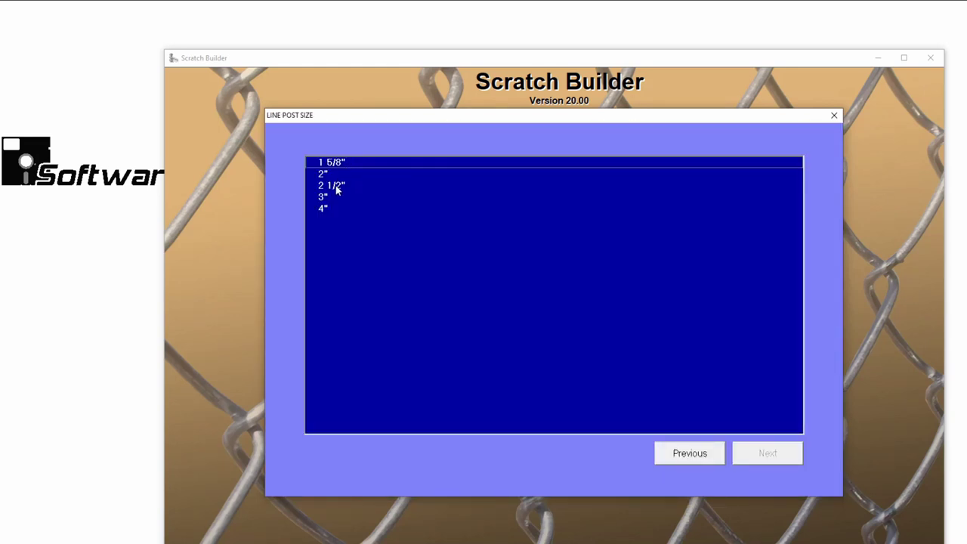
# Specify 2 1/2" line posts and 3" terminal posts
pyautogui.doubleClick(337, 186)
pyautogui.doubleClick(349, 268)
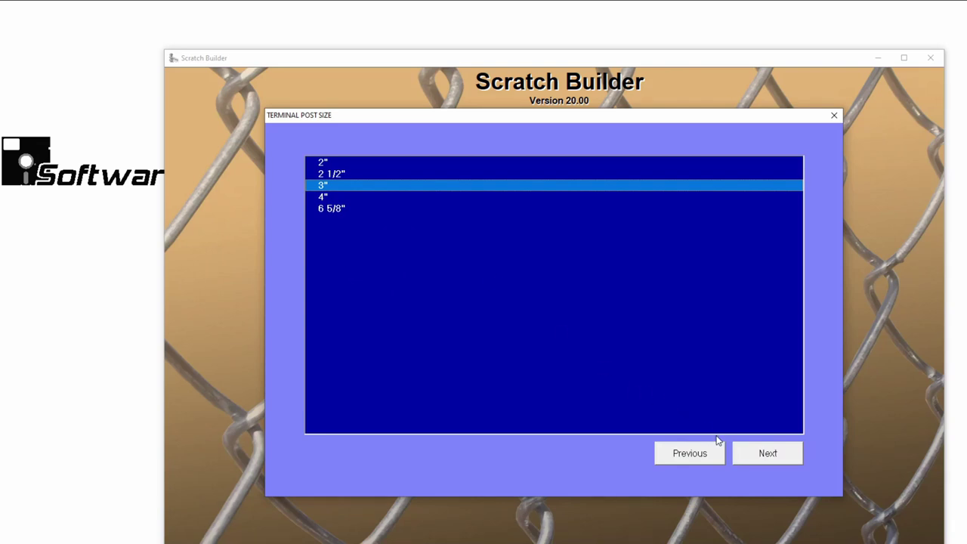
pyautogui.click(751, 457)
pyautogui.click(742, 453)
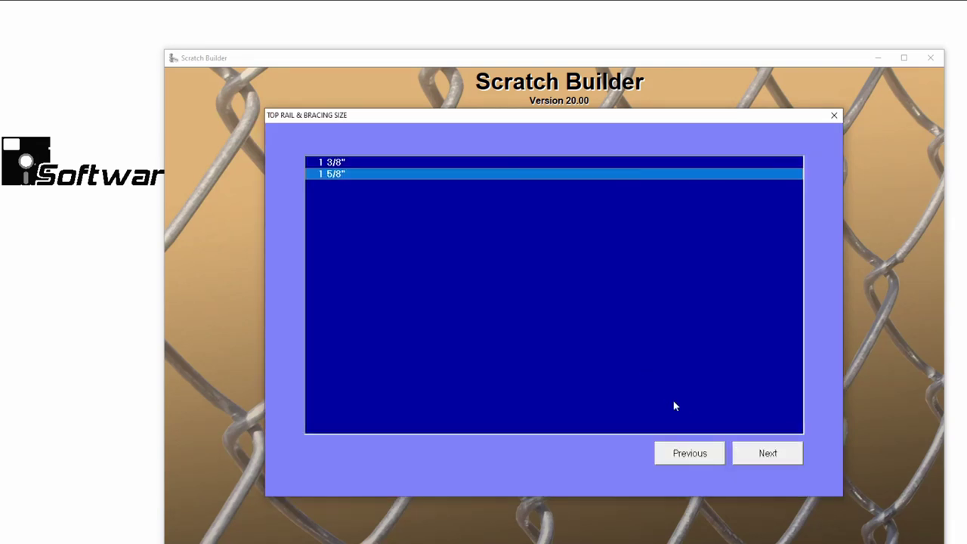
# Specify 1 5/8" LG-40 PIPE for the top rail and bracing, with MEDIUM fittings
pyautogui.click(763, 448)
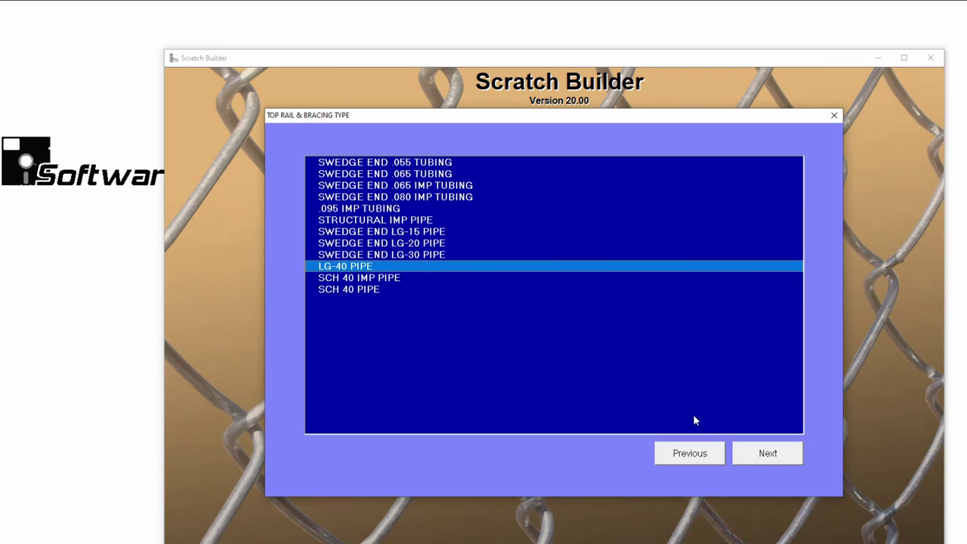
pyautogui.click(743, 453)
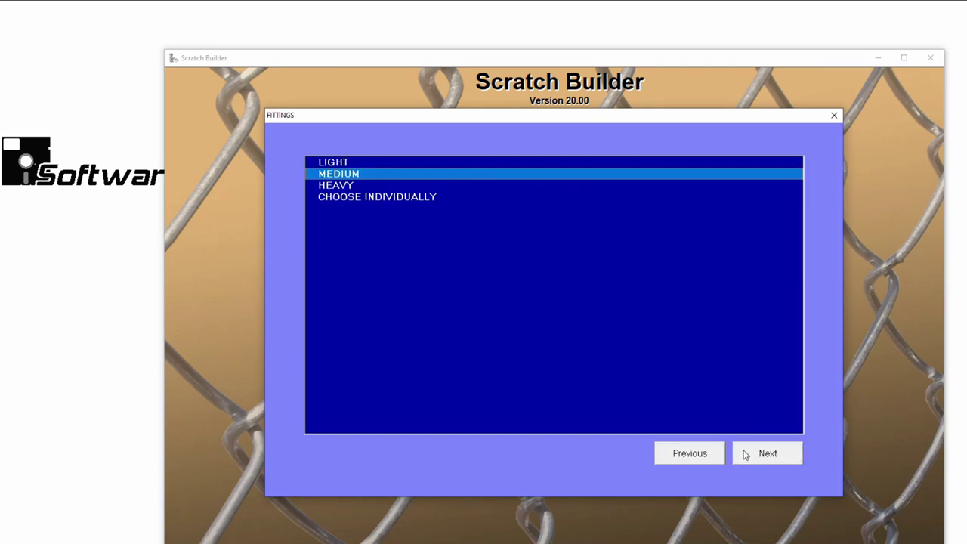
pyautogui.click(745, 454)
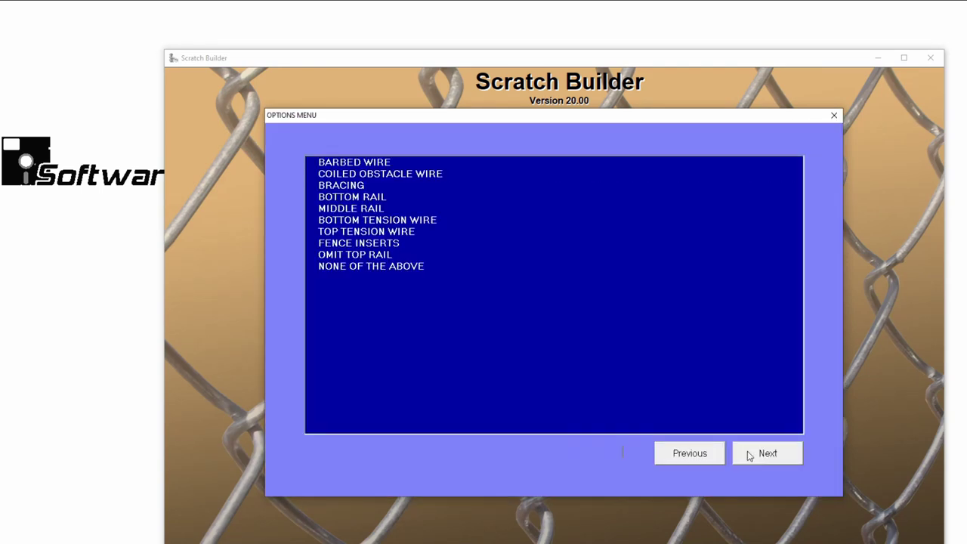
# Without selecting extra options, set the base to HAND MIXED 80 LB BAGS CONCRETE and accept the default values
pyautogui.click(750, 455)
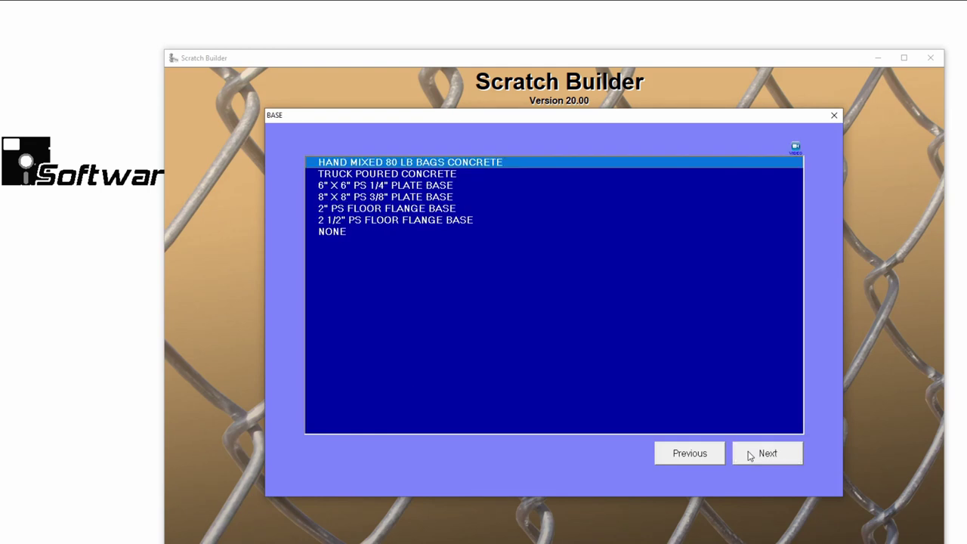
pyautogui.click(750, 455)
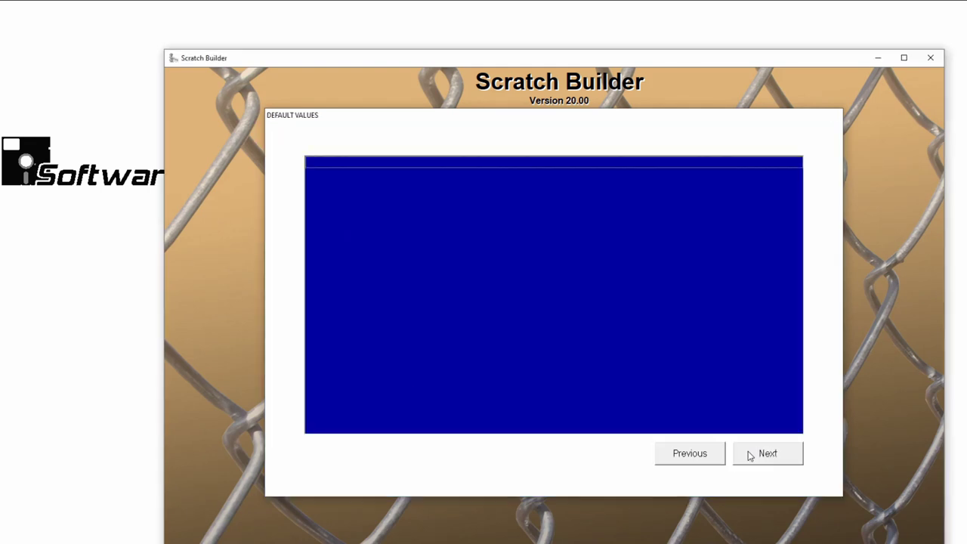
pyautogui.click(749, 454)
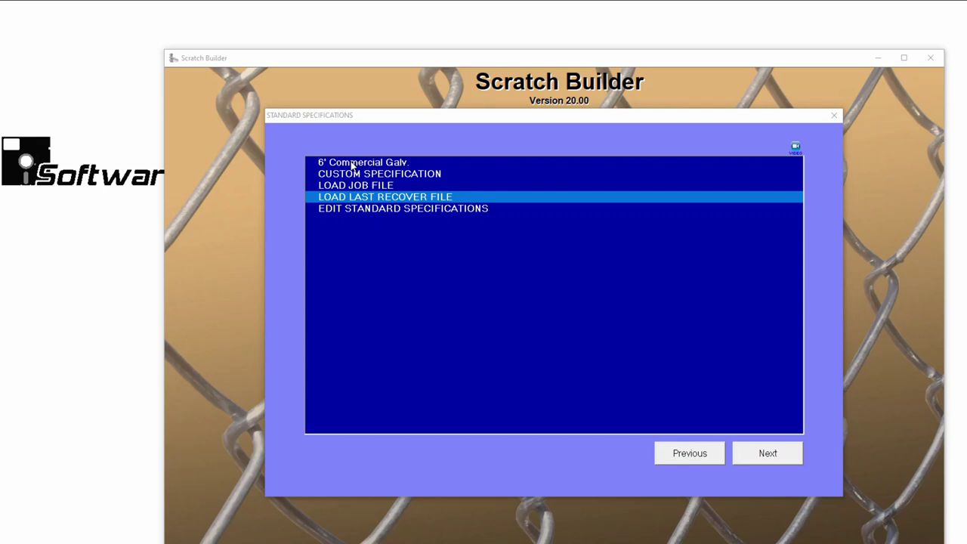
# Start a job from the 6' Commercial Galv. specification with an end post, 37' of fence, a corner post and 75' of fence
pyautogui.click(352, 164)
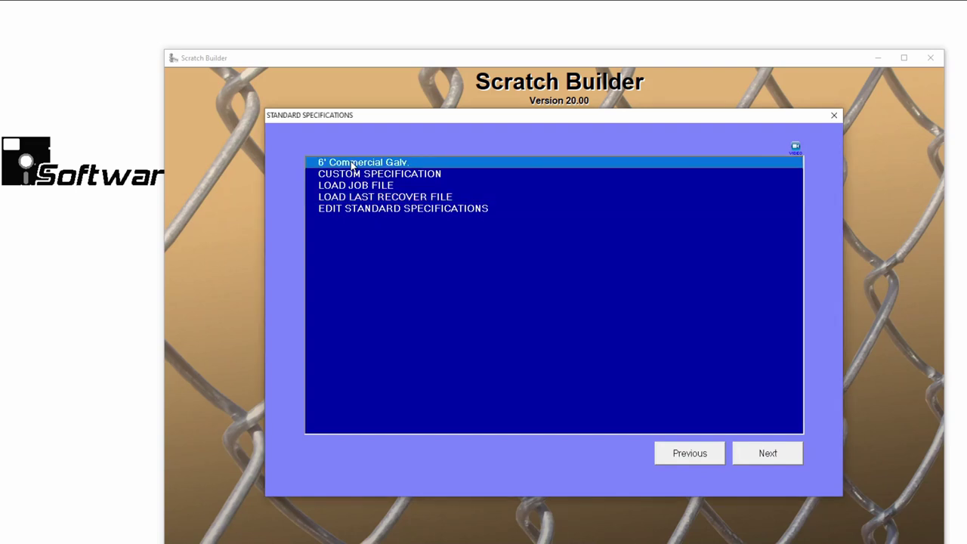
pyautogui.doubleClick(352, 163)
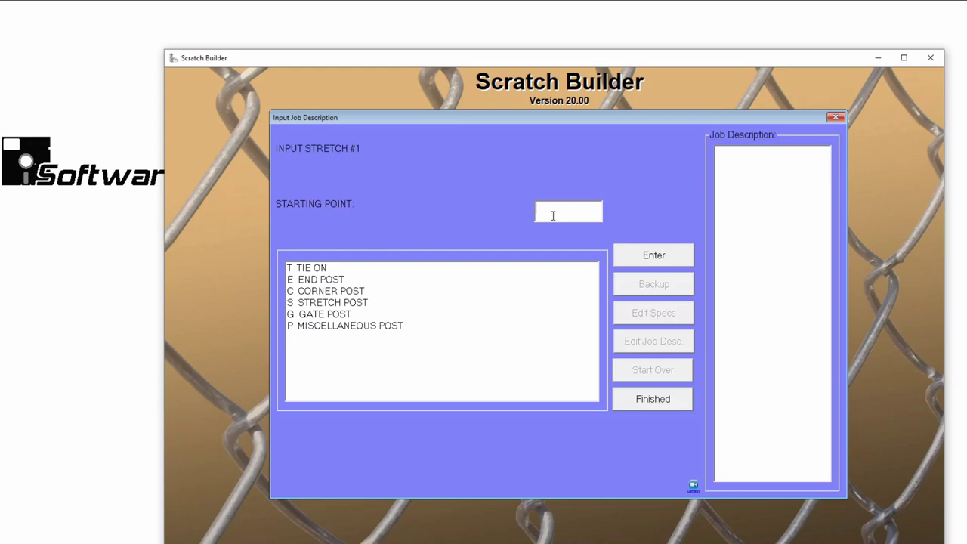
pyautogui.write('e')
pyautogui.press('Return')
pyautogui.write('37')
pyautogui.press('Return')
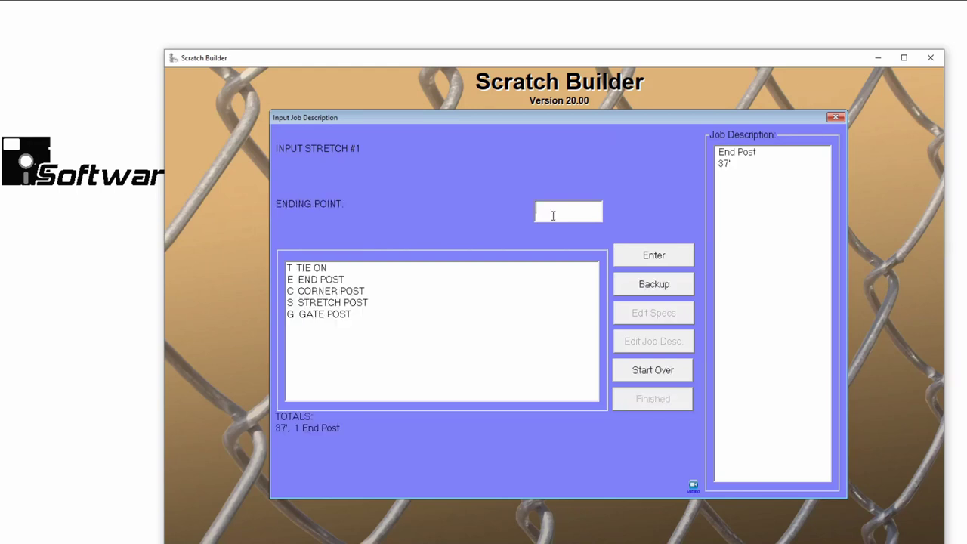
pyautogui.write('c')
pyautogui.press('Return')
pyautogui.write('75')
pyautogui.press('Return')
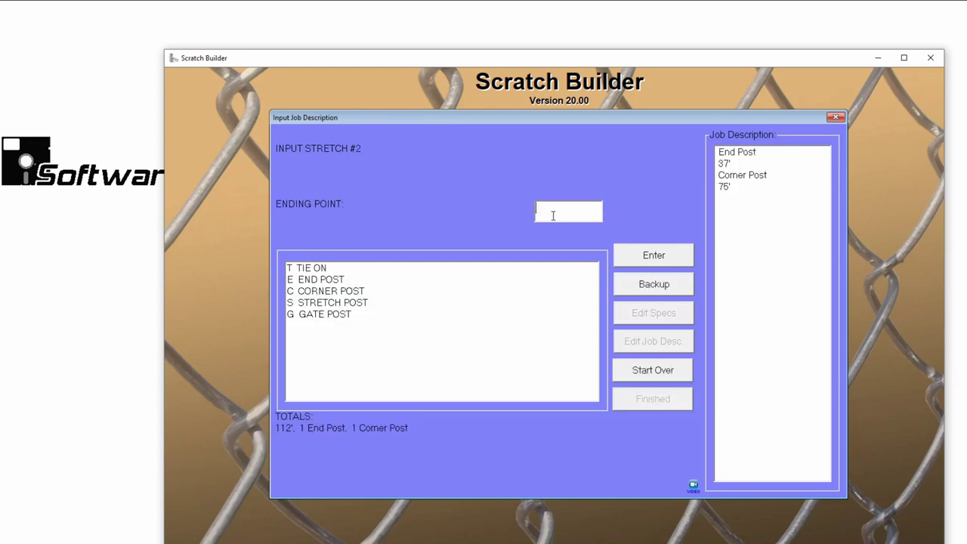
# Continue the job description with a corner post, 125' of fence, another corner post and 75' of fence
pyautogui.write('c')
pyautogui.press('Return')
pyautogui.write('125')
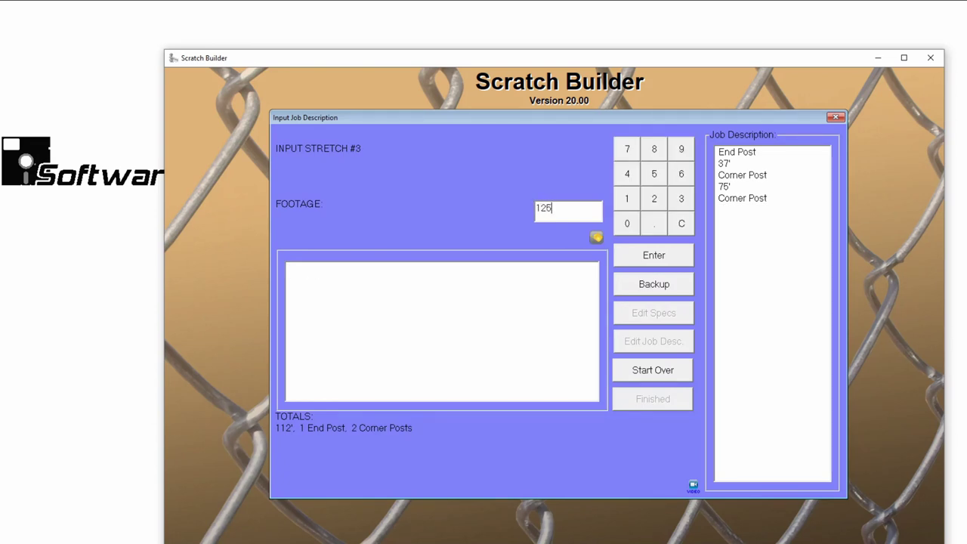
pyautogui.press('Return')
pyautogui.write('c')
pyautogui.press('Return')
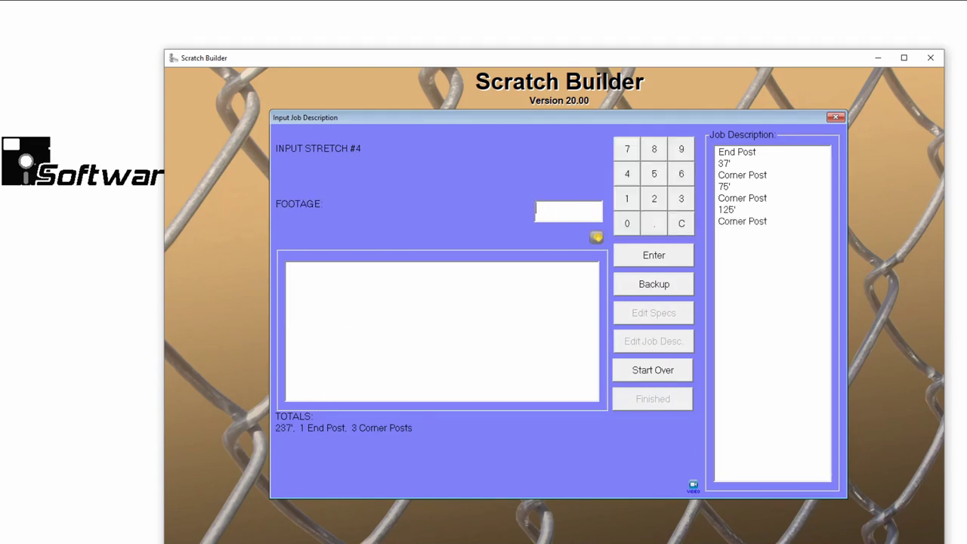
pyautogui.write('75')
pyautogui.press('Return')
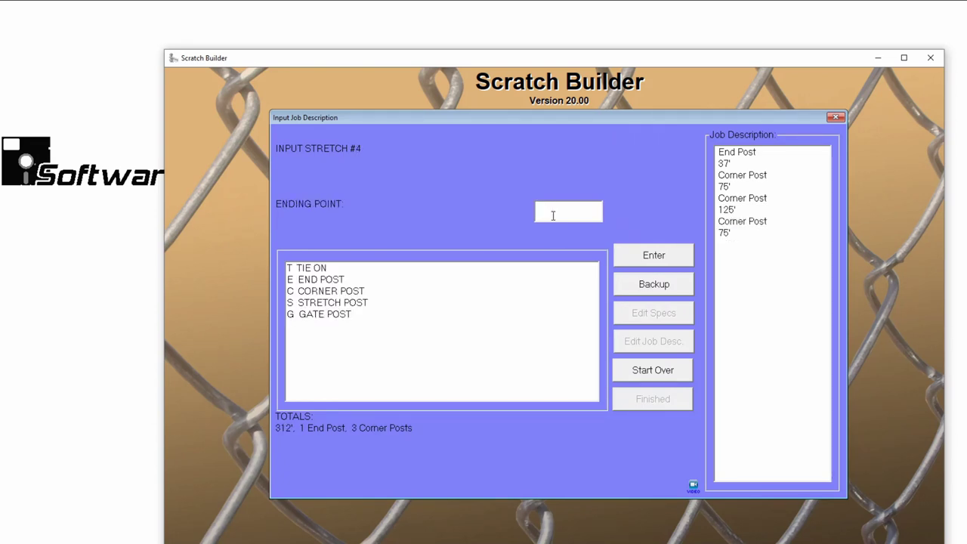
# Complete the job description with a corner post, 22' of fence and an end post, and continue without entering customer information
pyautogui.write('c')
pyautogui.press('Return')
pyautogui.write('22')
pyautogui.press('Return')
pyautogui.write('e')
pyautogui.press('Return')
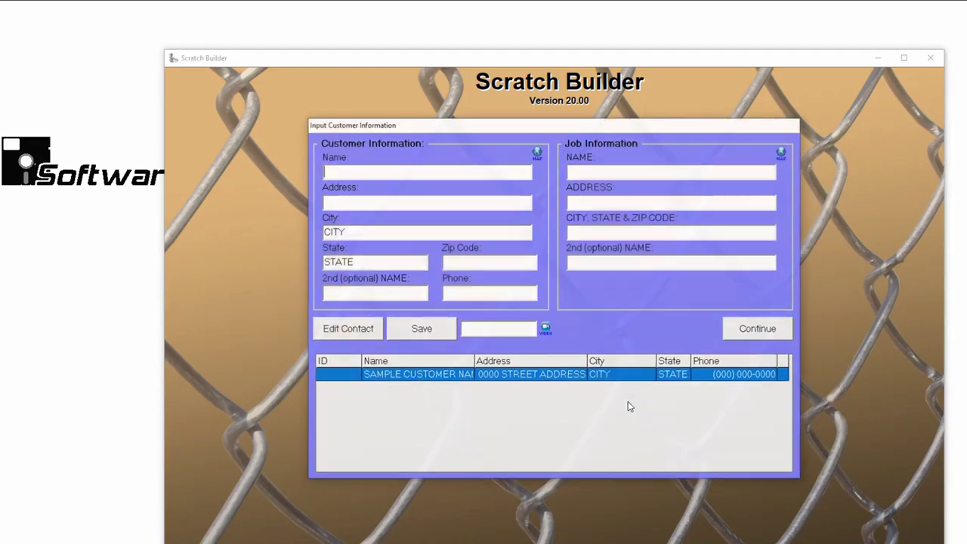
pyautogui.click(630, 402)
pyautogui.click(748, 334)
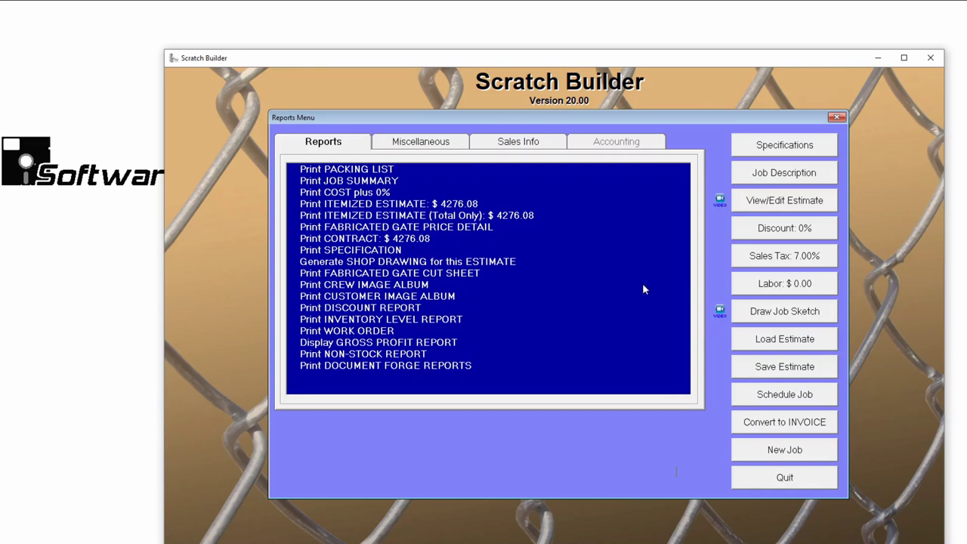
# Edit the estimate's specification options to add BARBED WIRE
pyautogui.click(768, 147)
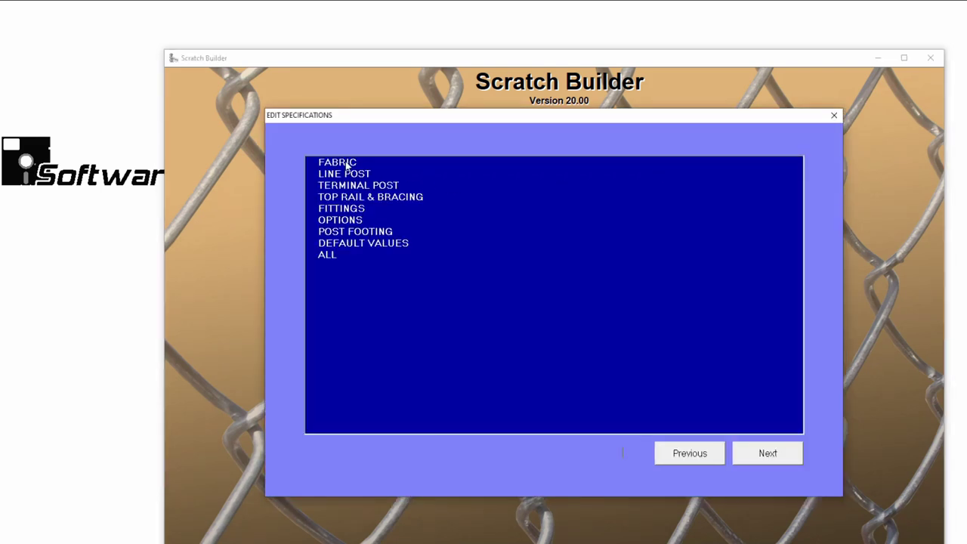
pyautogui.click(343, 220)
pyautogui.click(767, 453)
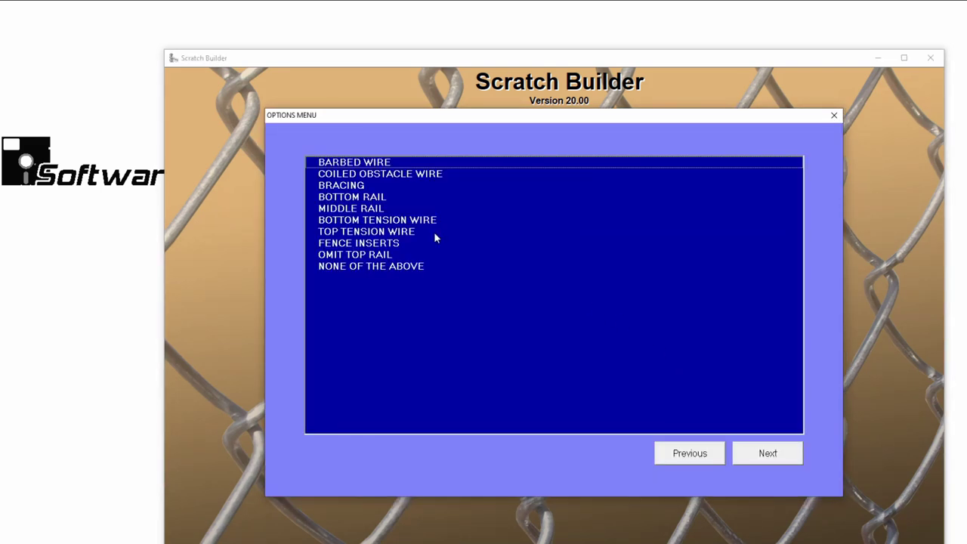
pyautogui.click(347, 163)
pyautogui.click(763, 456)
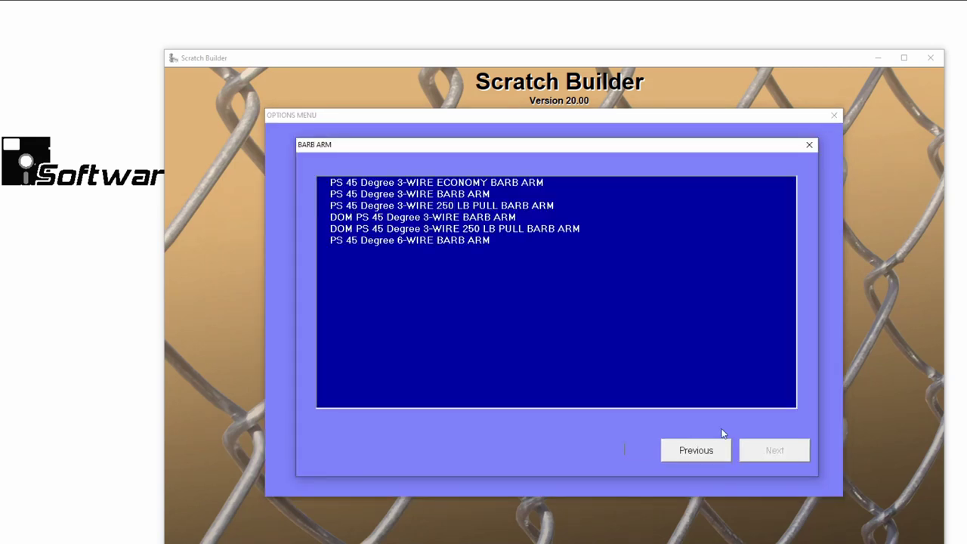
# Choose the PS 45 Degree 3-WIRE 250 LB PULL BARB ARM and the PS 3-WIRE CORNER BARB ARM
pyautogui.click(463, 208)
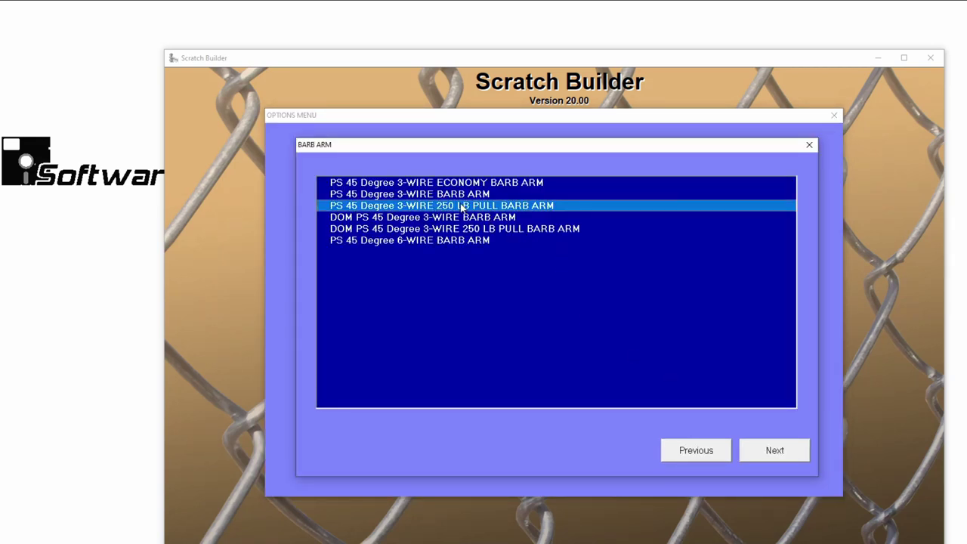
pyautogui.click(765, 441)
pyautogui.click(401, 185)
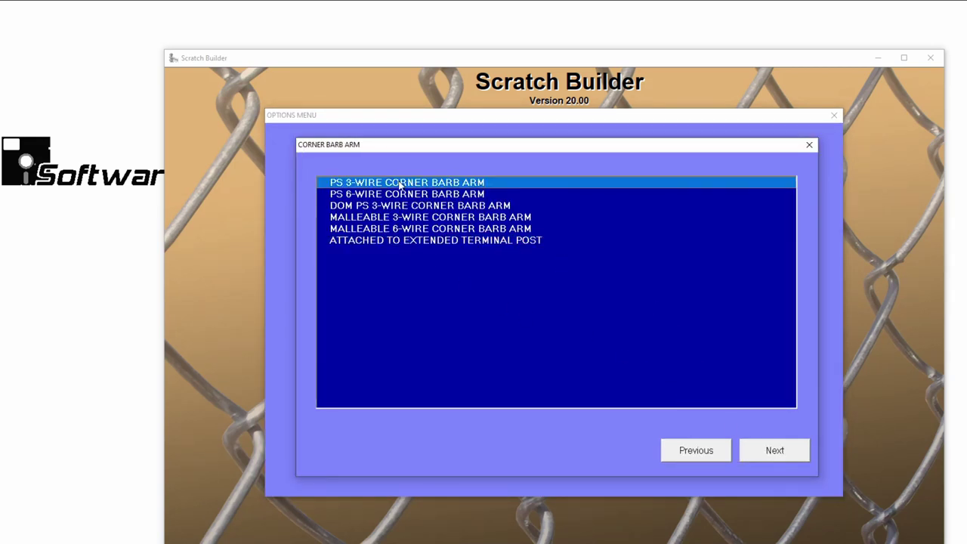
pyautogui.click(771, 456)
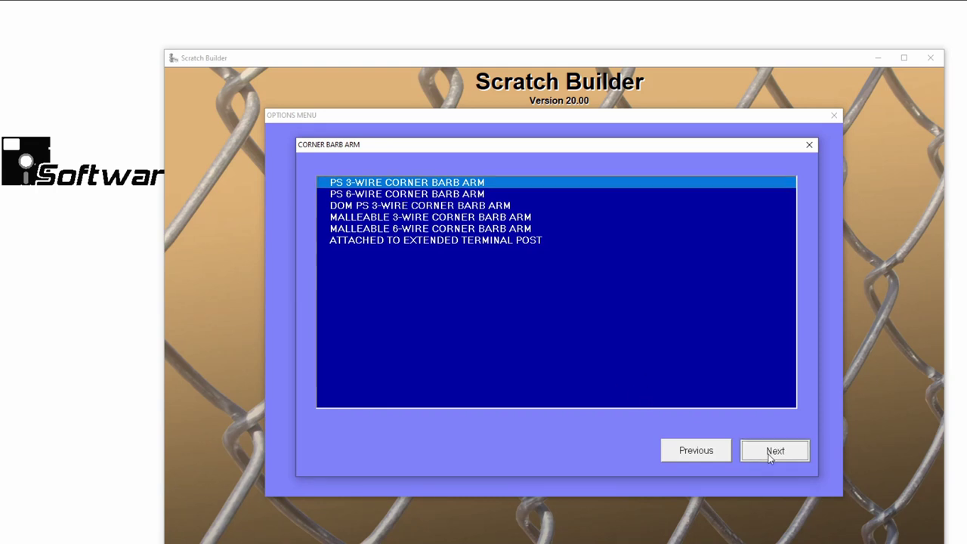
# Use the corner barb arm on all terminal posts and choose 12 1/2 GA. CL1 4 PT (5" Sp.) BARBED WIRE
pyautogui.click(493, 326)
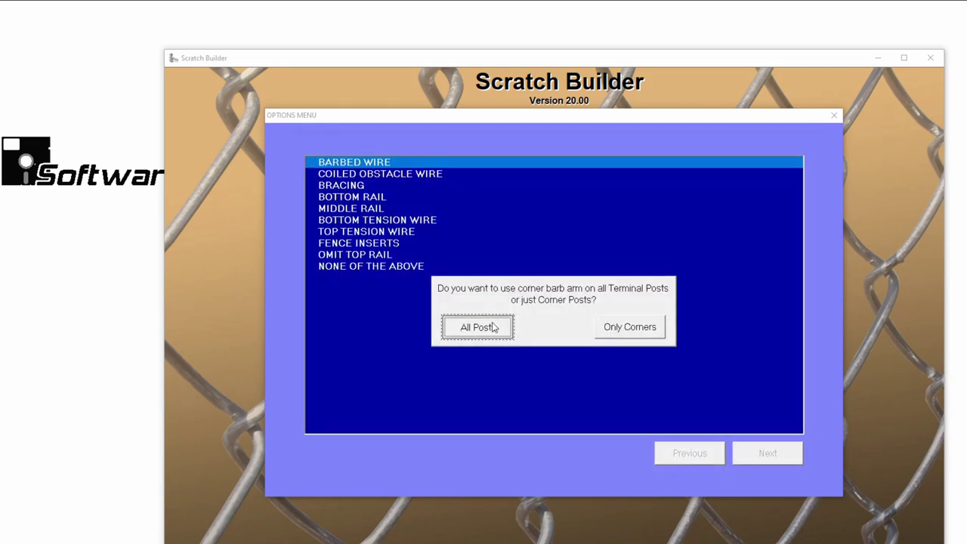
pyautogui.click(392, 196)
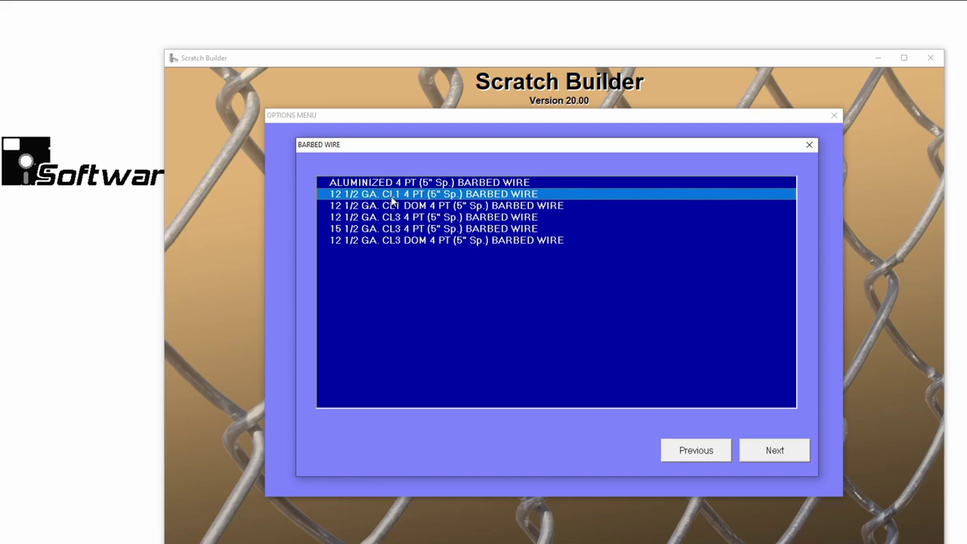
pyautogui.click(773, 450)
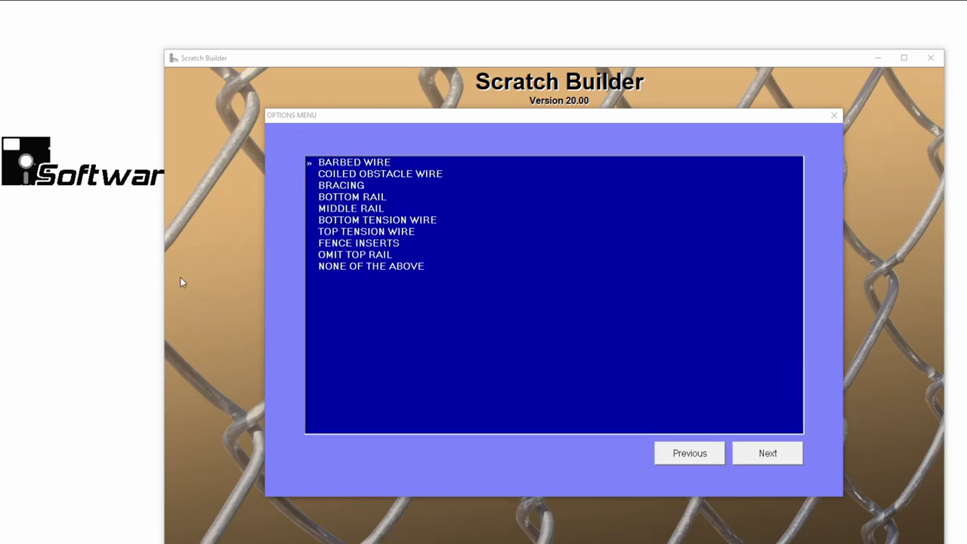
# Add one MIDDLE RAIL and a BOTTOM TENSION WIRE with 7 GA. ALUMINIZED TENSION WIRE and 9 GA. ALUMINUM 1 1/8" HOG RING, and finish the specification edits
pyautogui.click(342, 209)
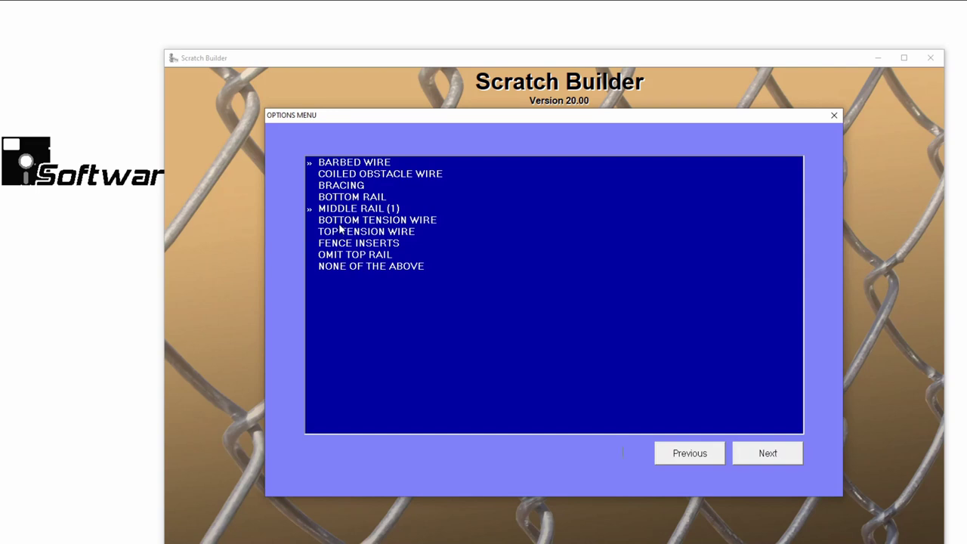
pyautogui.click(342, 223)
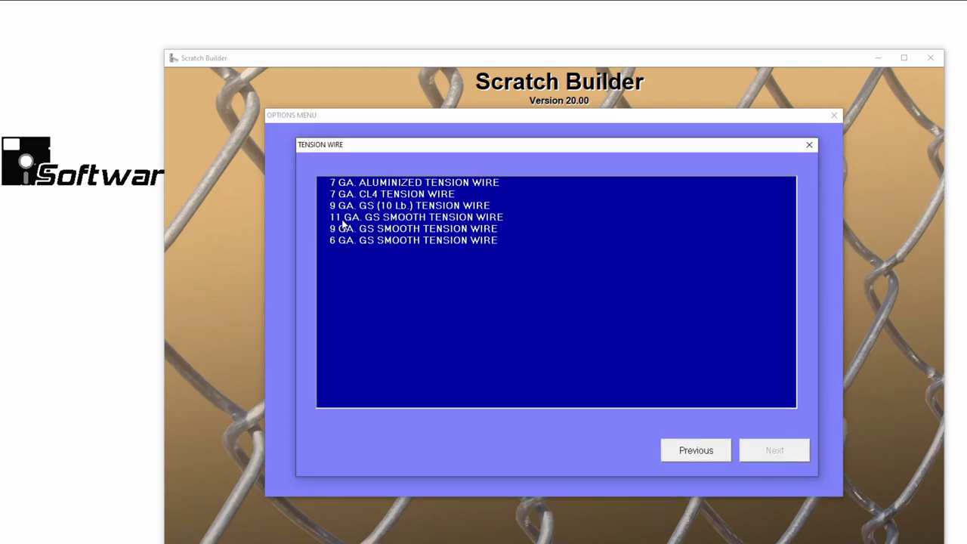
pyautogui.click(359, 184)
pyautogui.click(771, 450)
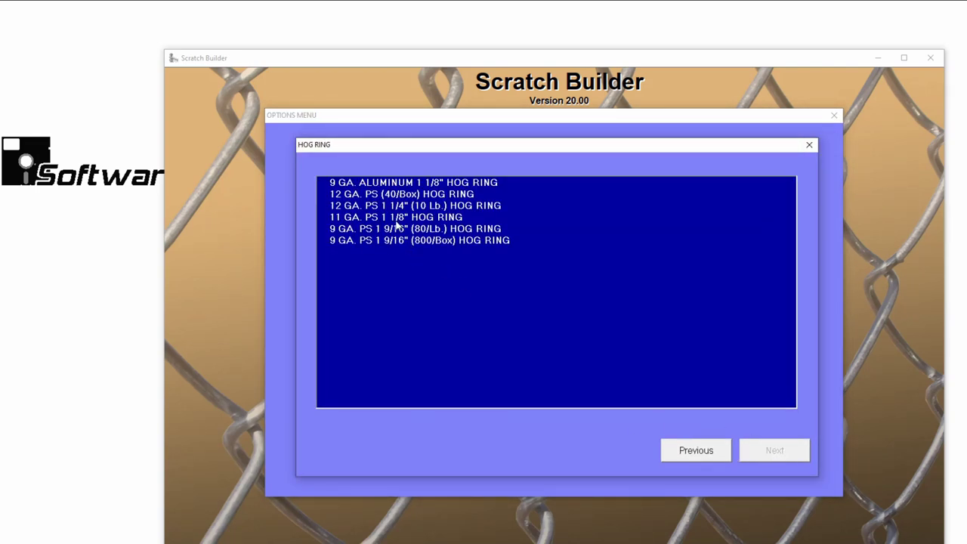
pyautogui.doubleClick(368, 189)
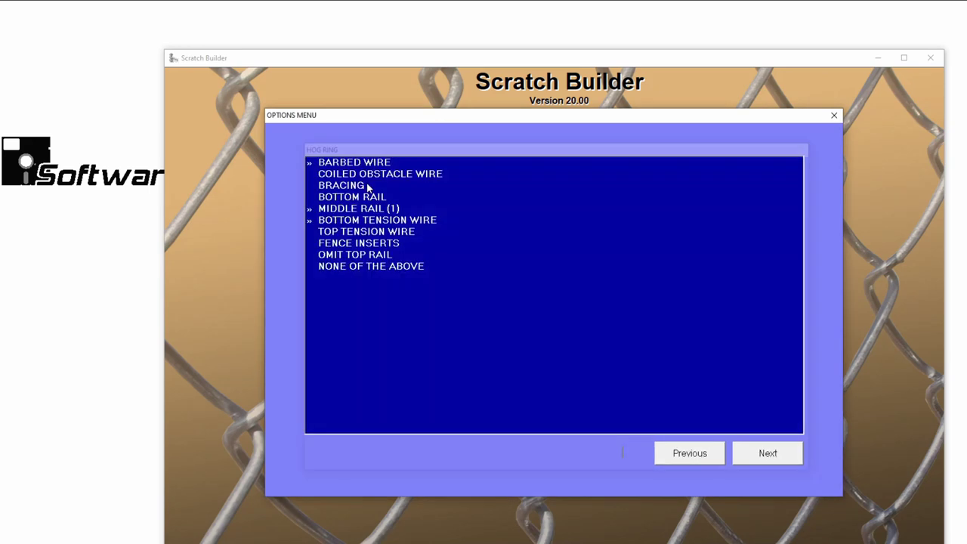
pyautogui.click(766, 455)
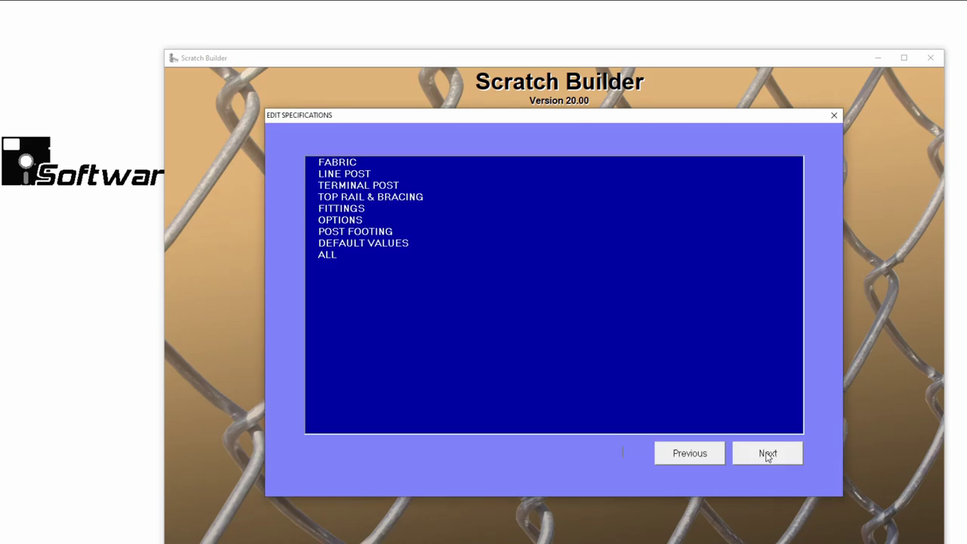
pyautogui.click(768, 454)
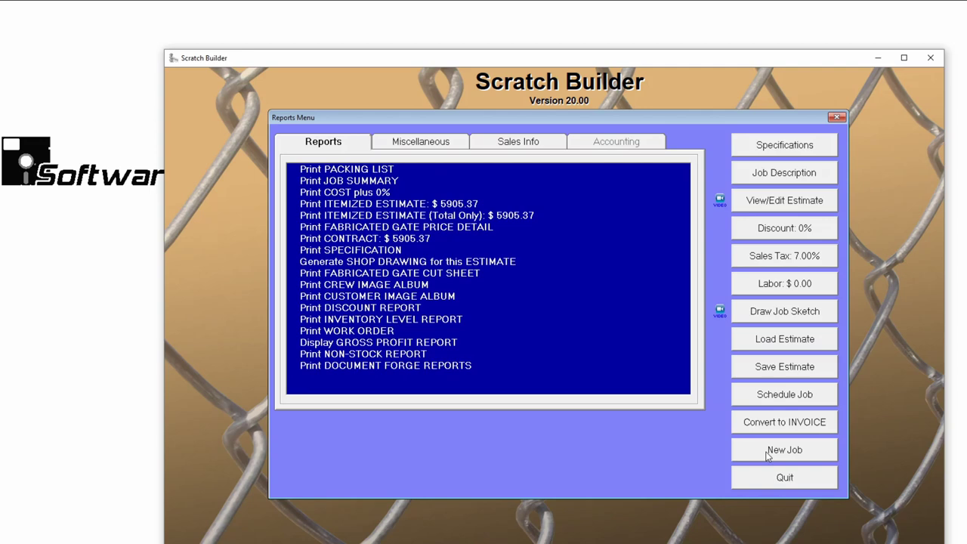
# Review the estimate's full list of line items, return to the reports and highlight the itemized estimate
pyautogui.click(757, 204)
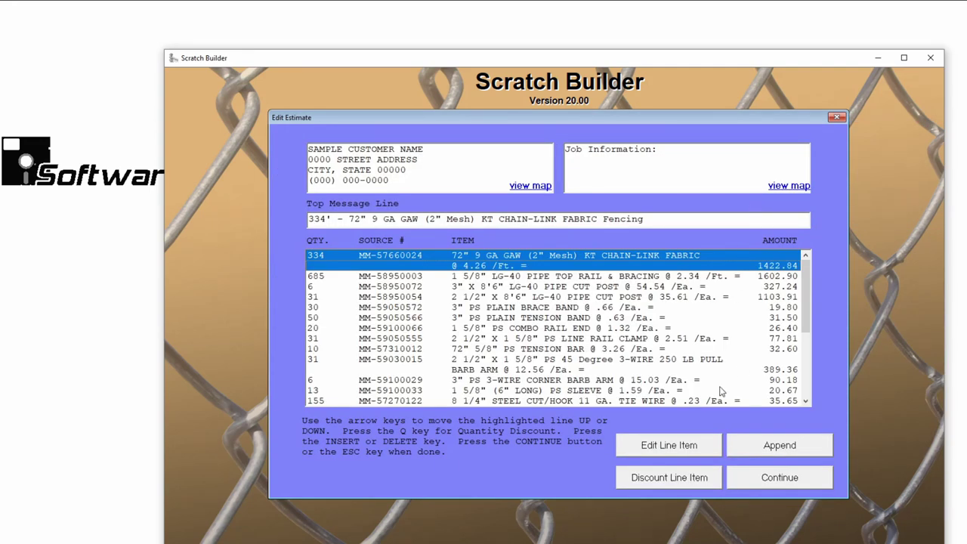
pyautogui.scroll(-5, 657, 375)
pyautogui.scroll(-2, 657, 375)
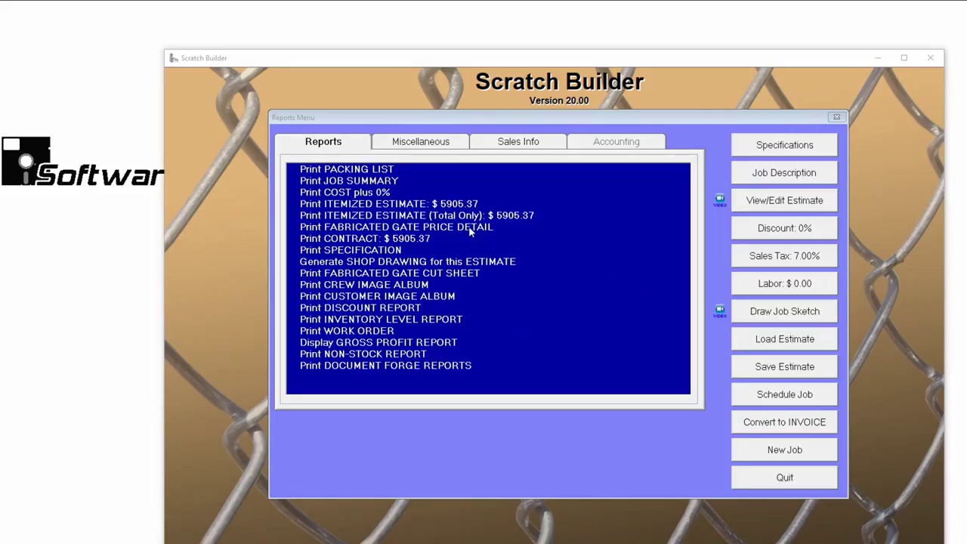
pyautogui.click(416, 239)
pyautogui.click(425, 206)
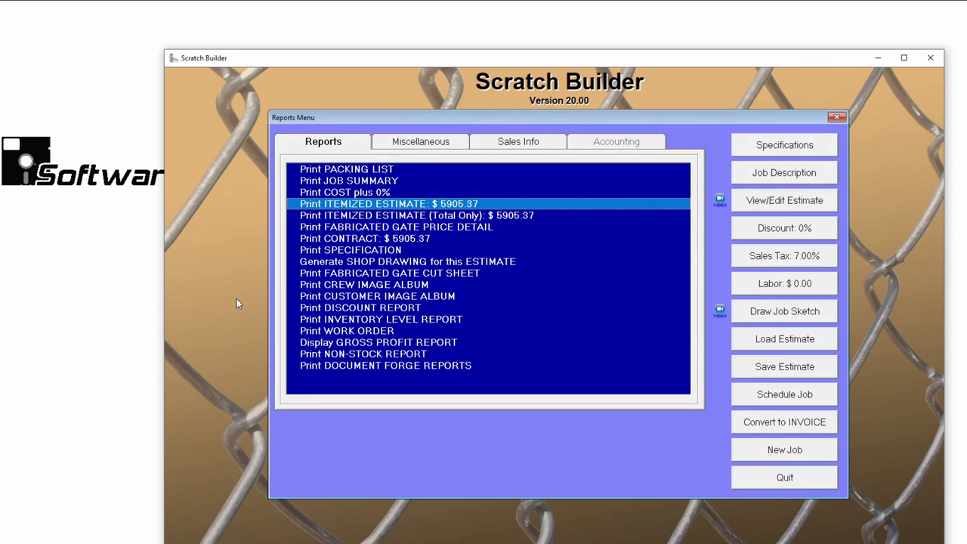
# Quit the job without saving the estimate and restart the Chainlink Scratch Builder with the MM GALVANIZED FRAMEWORK setup
pyautogui.click(744, 480)
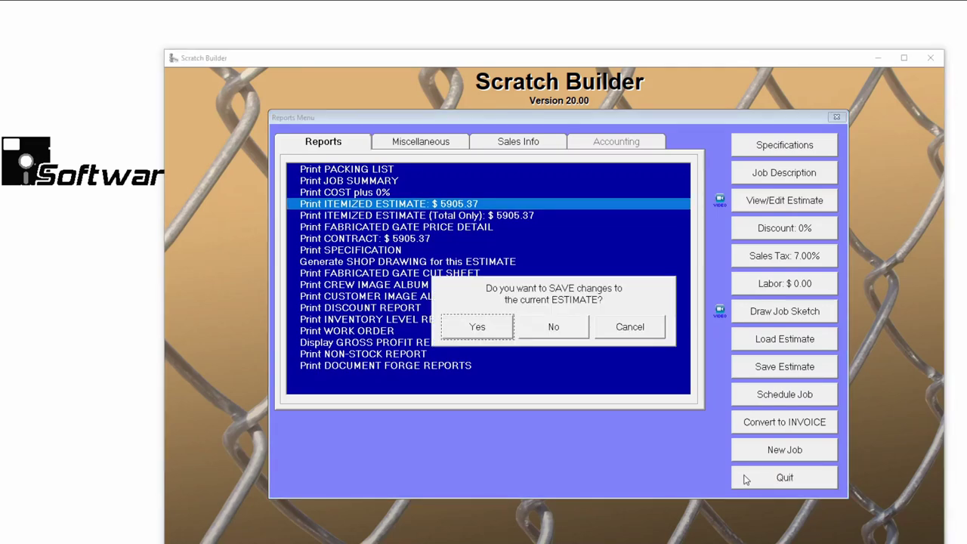
pyautogui.click(549, 328)
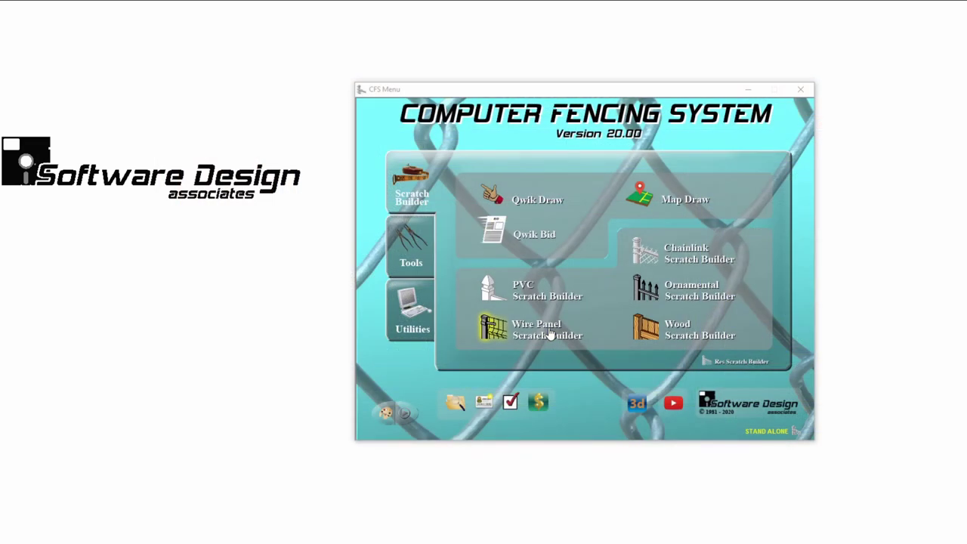
pyautogui.click(671, 253)
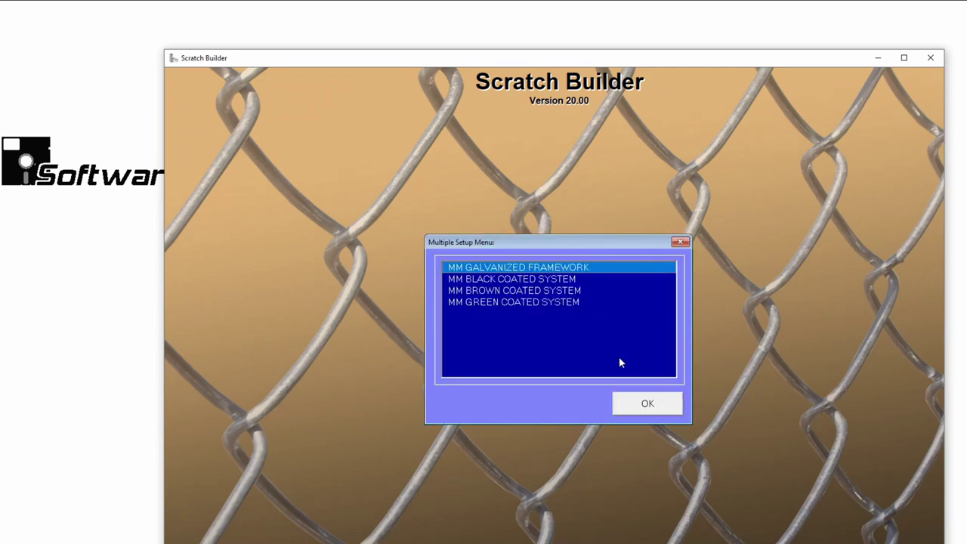
pyautogui.click(631, 403)
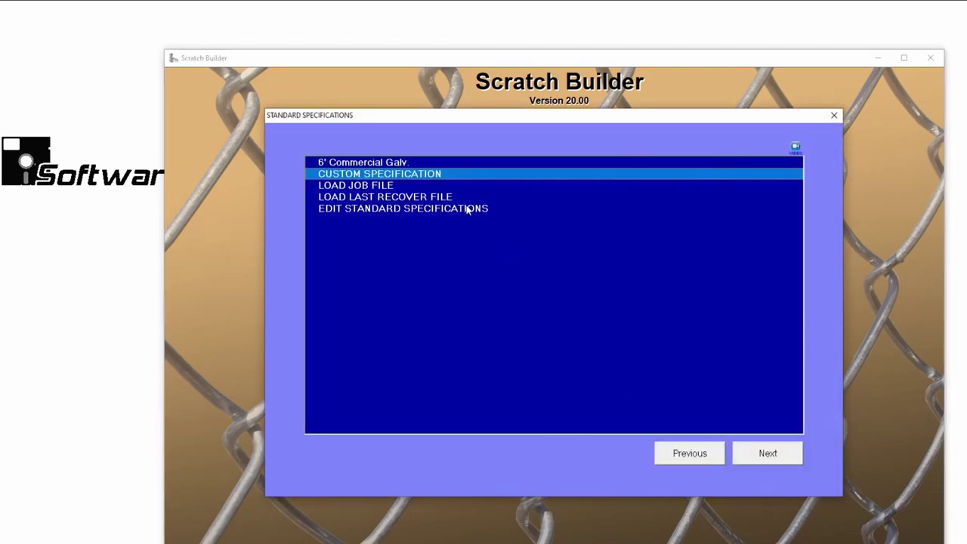
# Open the editing choices for standard specifications and look through adding, inserting, deleting and editing a specification
pyautogui.click(380, 210)
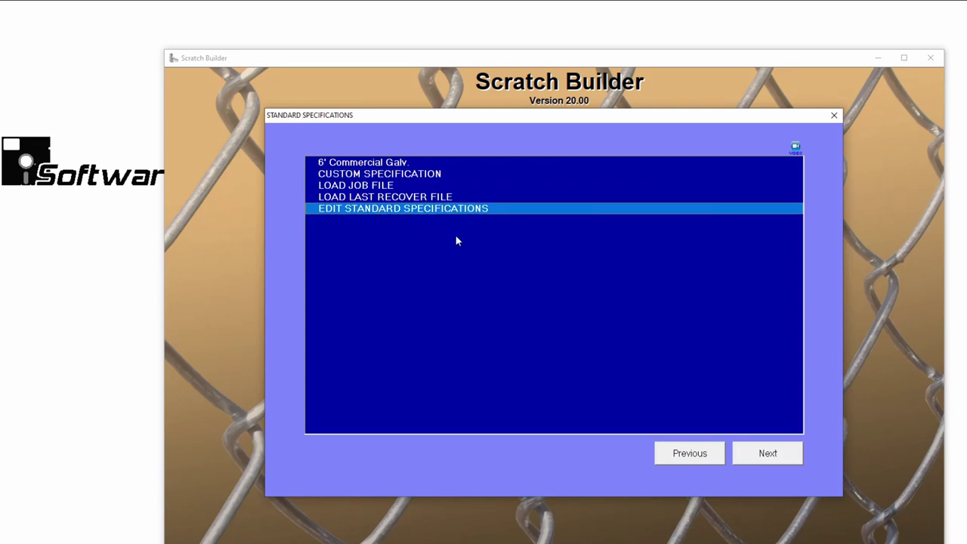
pyautogui.click(761, 454)
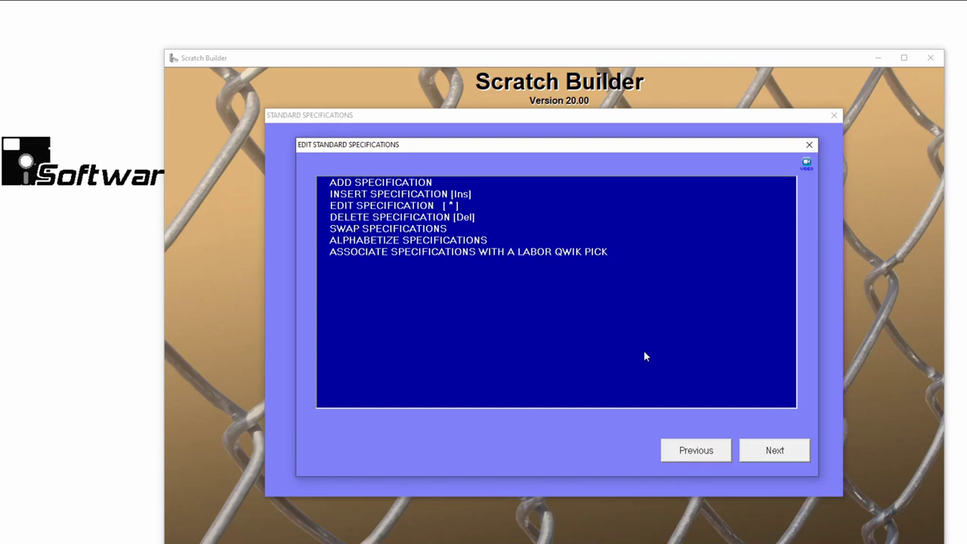
pyautogui.click(394, 183)
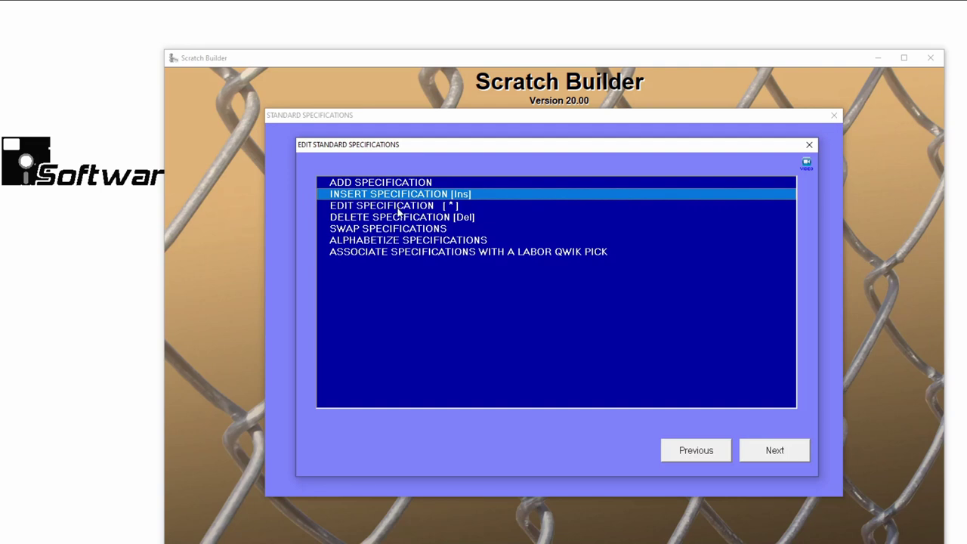
pyautogui.click(398, 220)
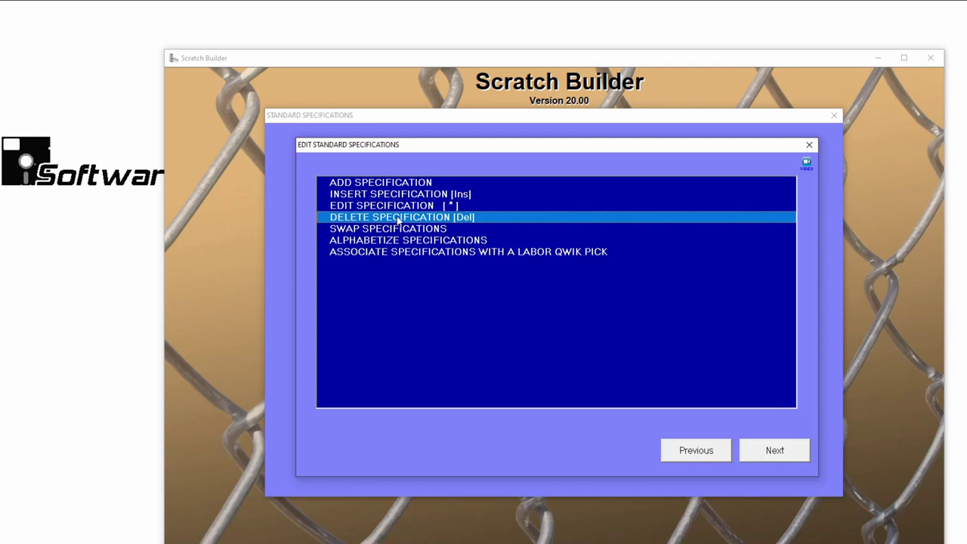
pyautogui.click(399, 208)
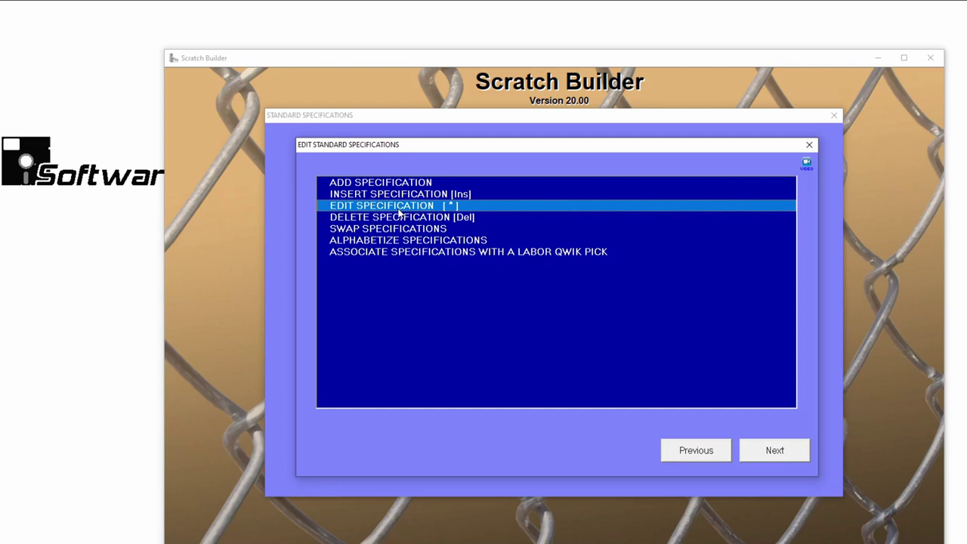